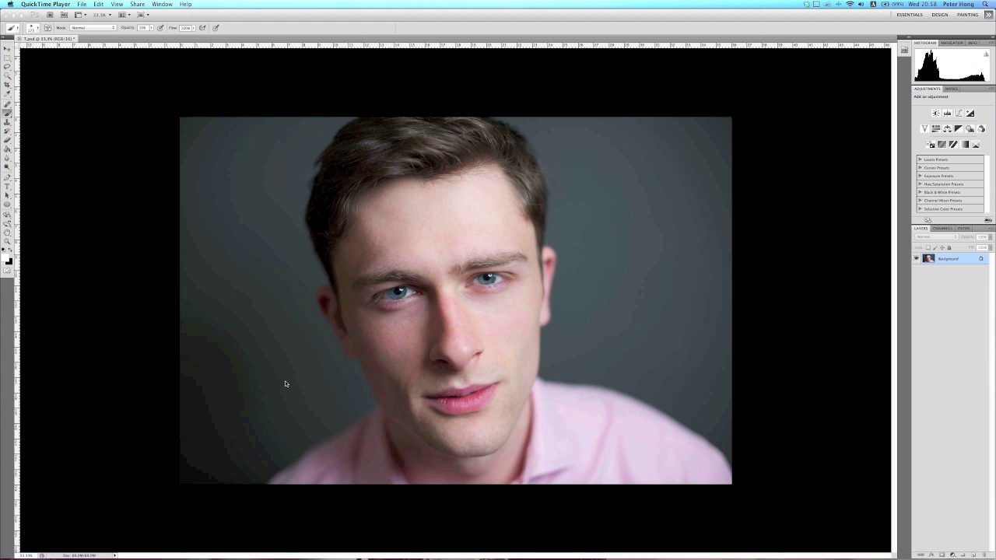
Run the Start action to duplicate the photo and add a Black & White adjustment layer.
{"action": "left_click", "coordinate": [955, 266]}
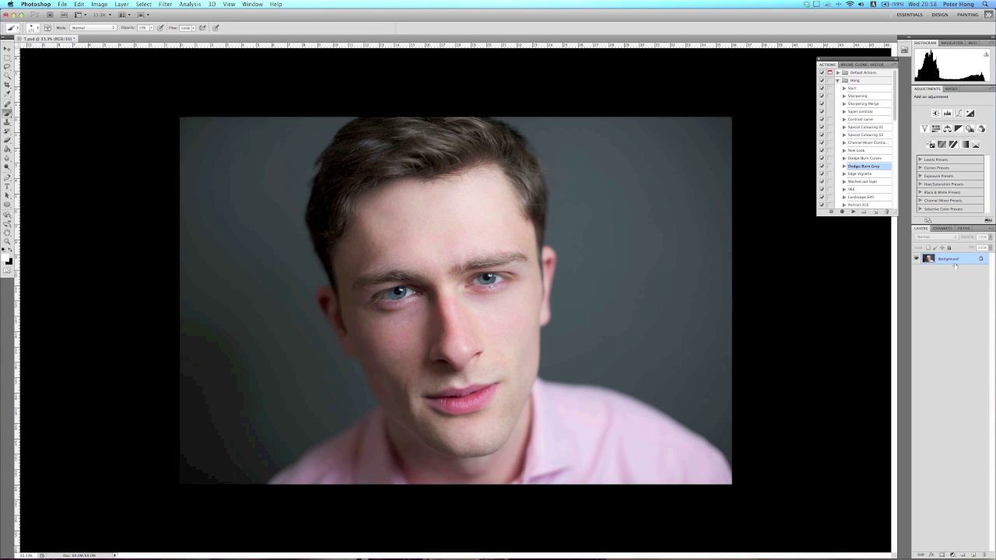
{"action": "left_click", "coordinate": [871, 88]}
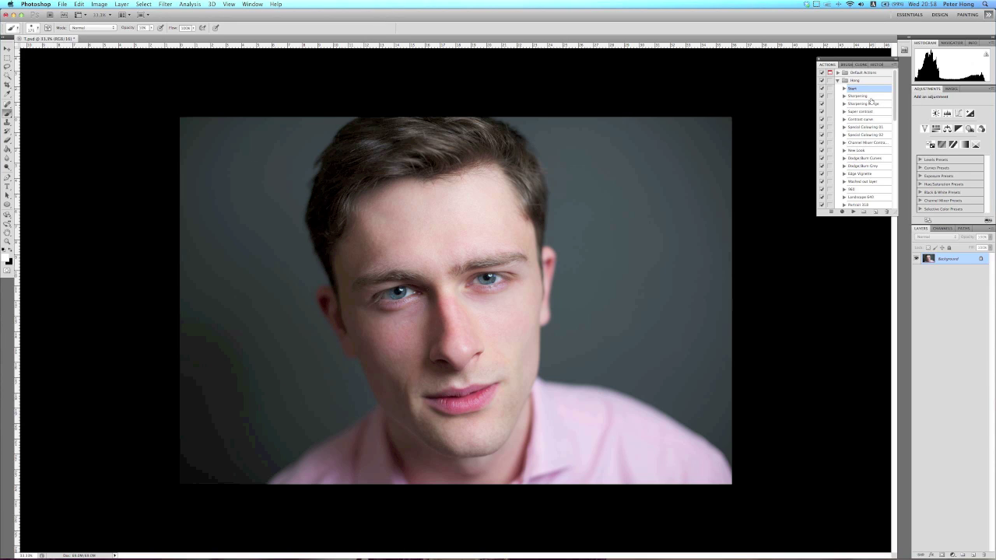
{"action": "left_click", "coordinate": [854, 212]}
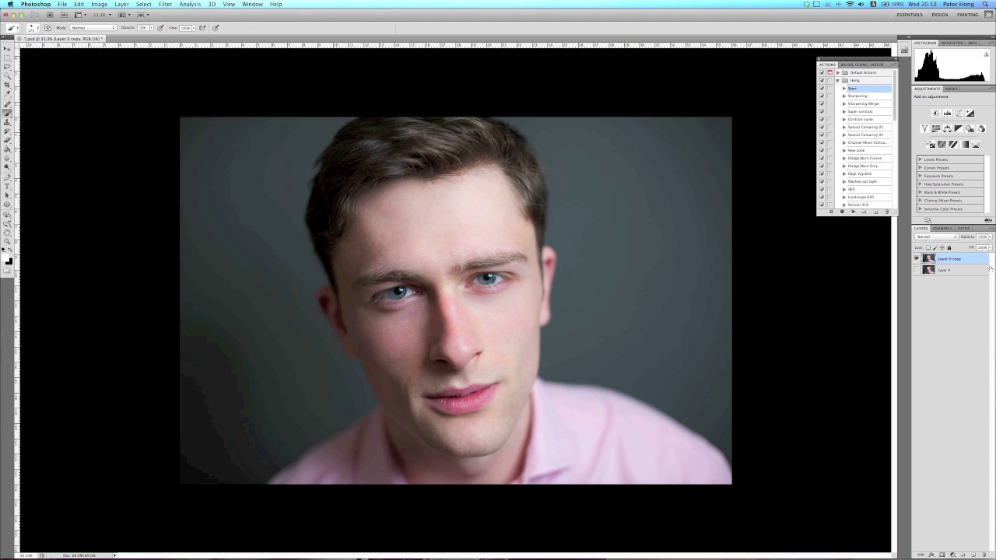
{"action": "left_click", "coordinate": [953, 554]}
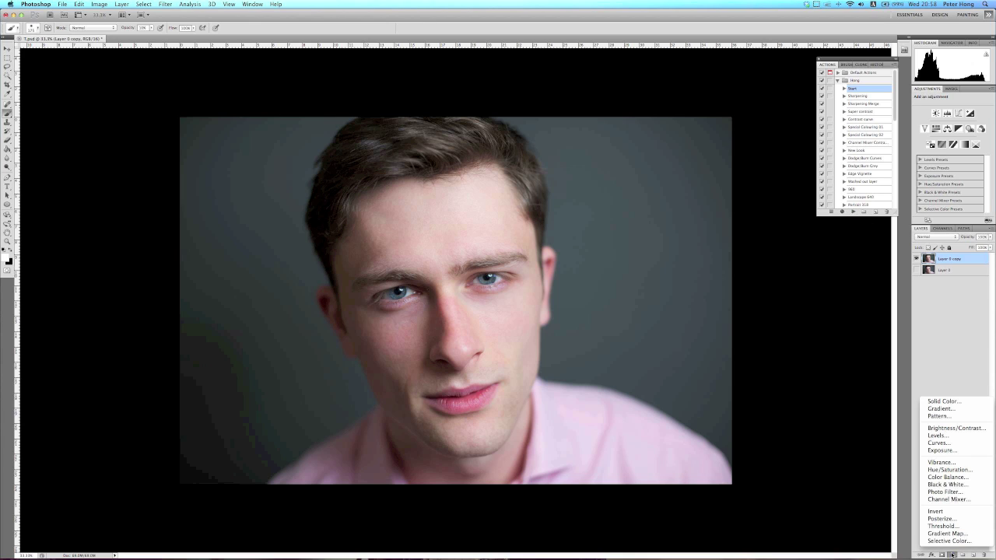
{"action": "left_click", "coordinate": [957, 485]}
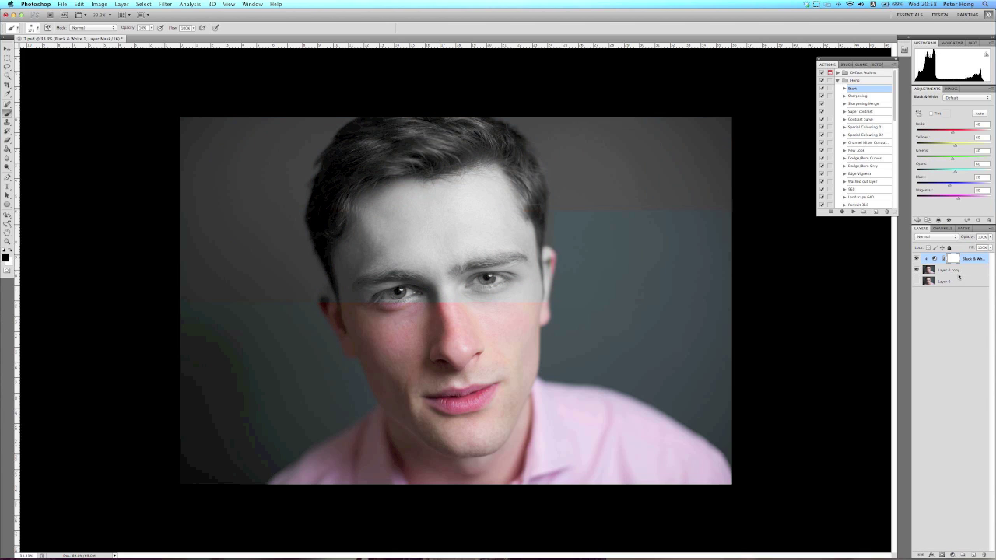
Duplicate Layer 0 copy, merge the black-and-white result into one layer, and keep Layer 0 copy visible.
{"action": "left_click", "coordinate": [962, 272]}
{"action": "key", "text": "super+j"}
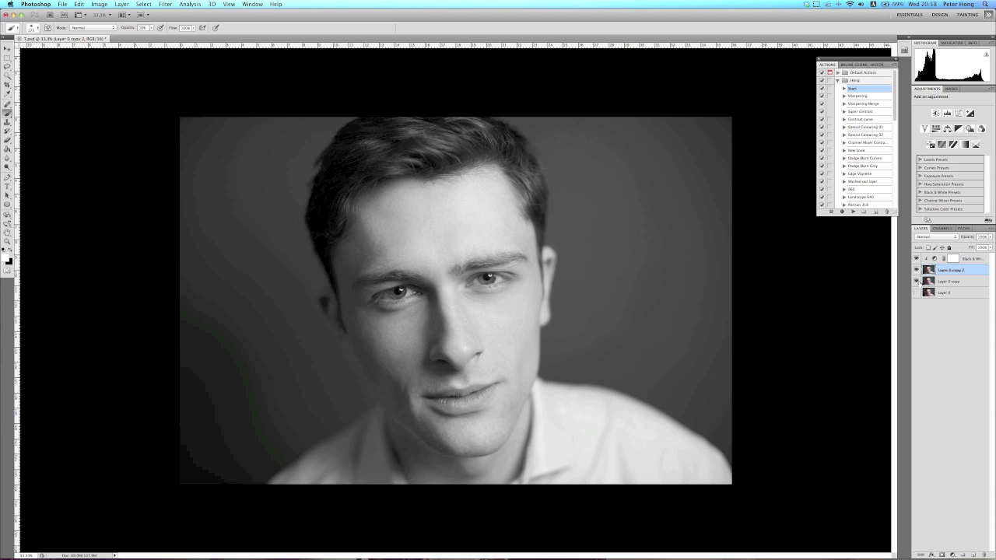
{"action": "left_click", "coordinate": [916, 281]}
{"action": "right_click", "coordinate": [953, 270]}
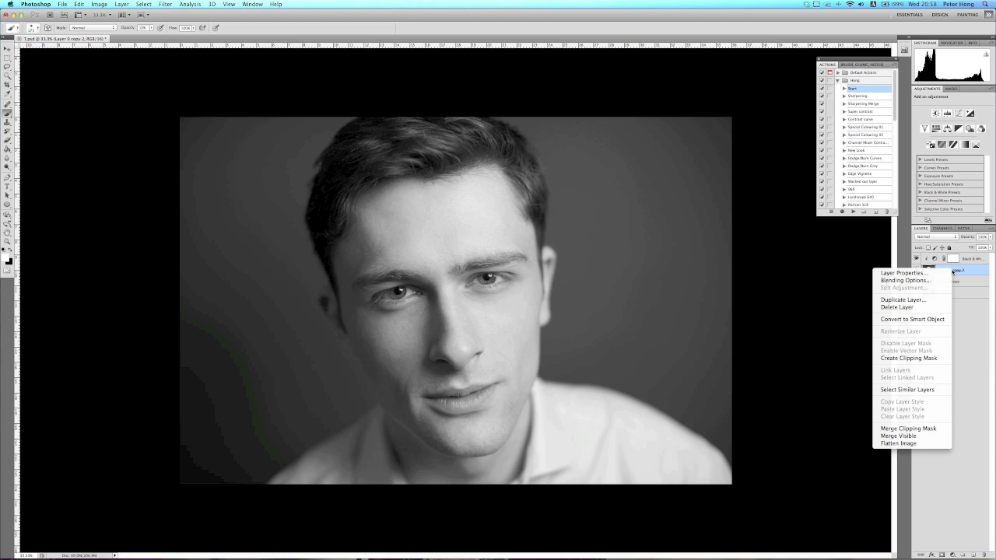
{"action": "left_click", "coordinate": [929, 433]}
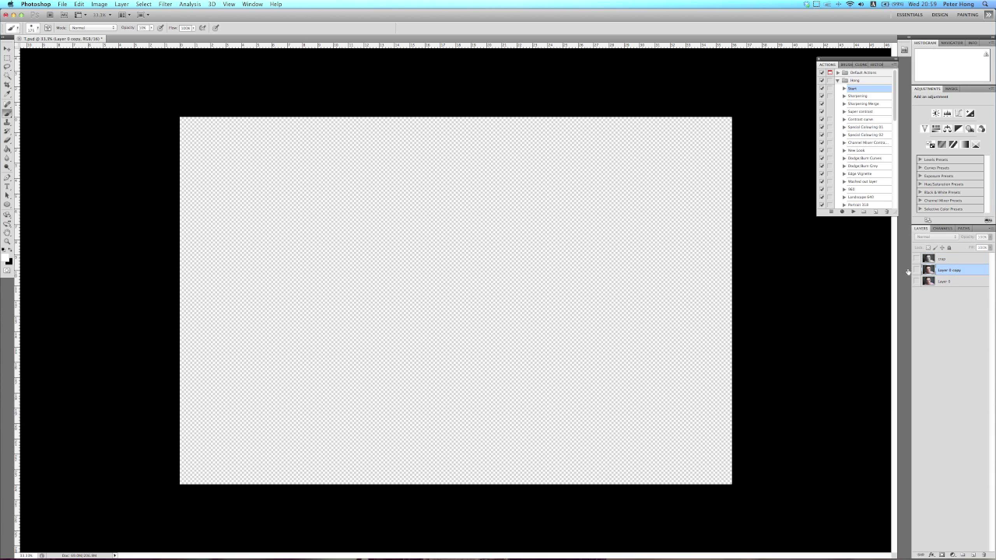
{"action": "left_click", "coordinate": [916, 270]}
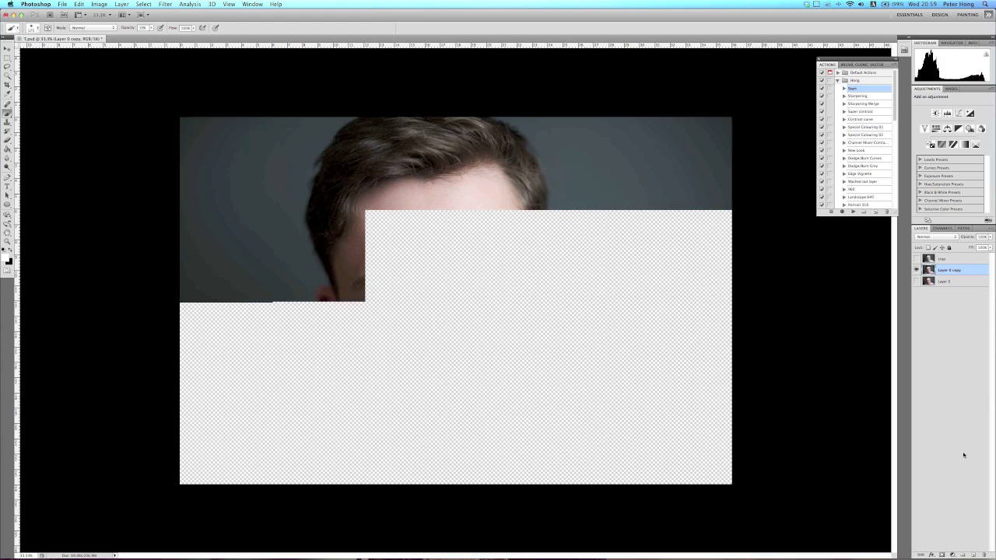
Add a Curves adjustment layer with a lower and an upper point for more contrast.
{"action": "left_click", "coordinate": [952, 555]}
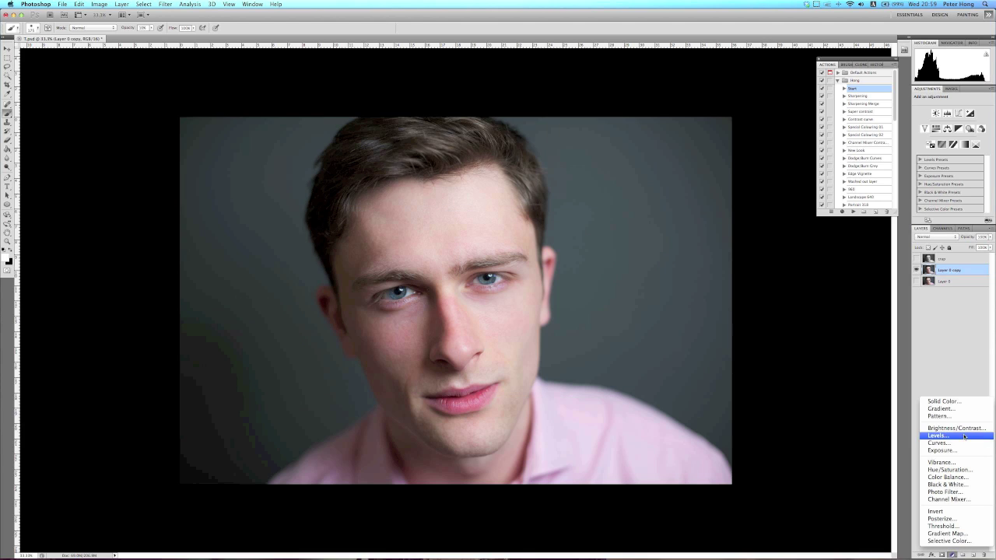
{"action": "left_click", "coordinate": [968, 440]}
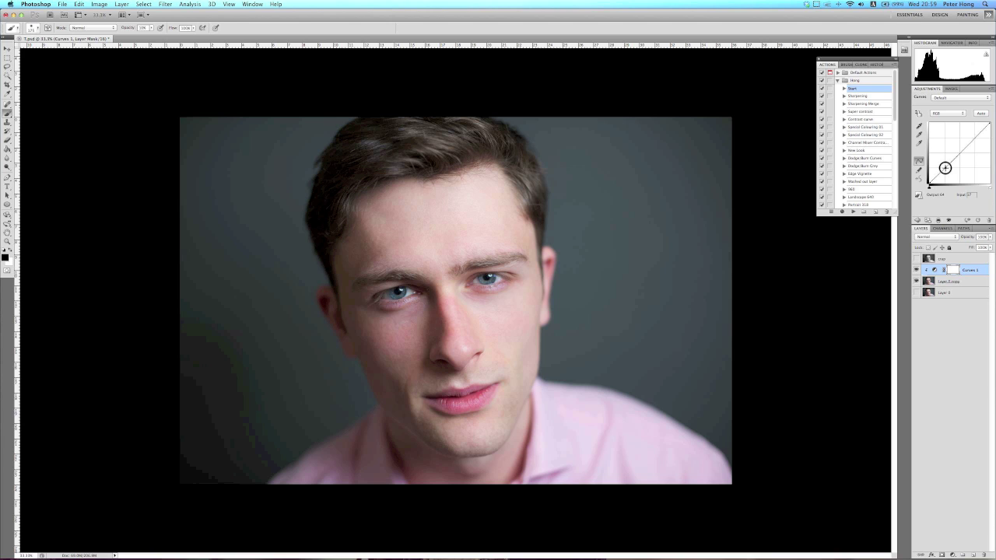
{"action": "left_click", "coordinate": [946, 167]}
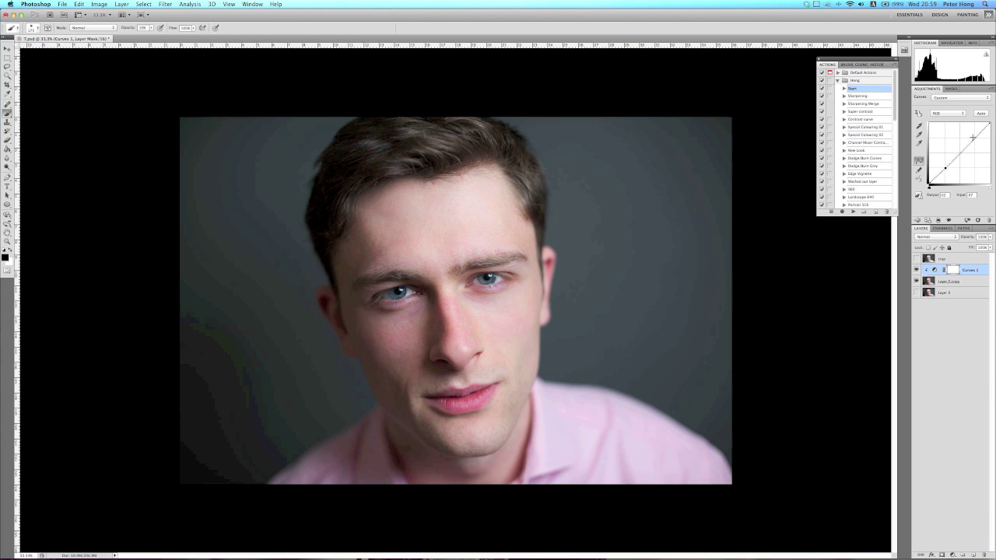
{"action": "left_click", "coordinate": [973, 137]}
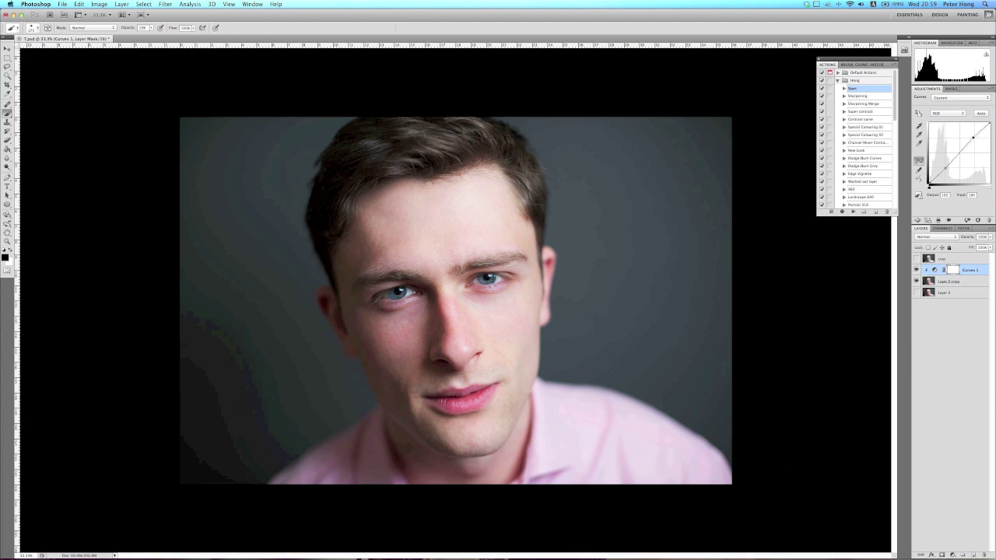
Add a second Curves layer lifting the black point to output 13 for faded shadows.
{"action": "left_click", "coordinate": [954, 555]}
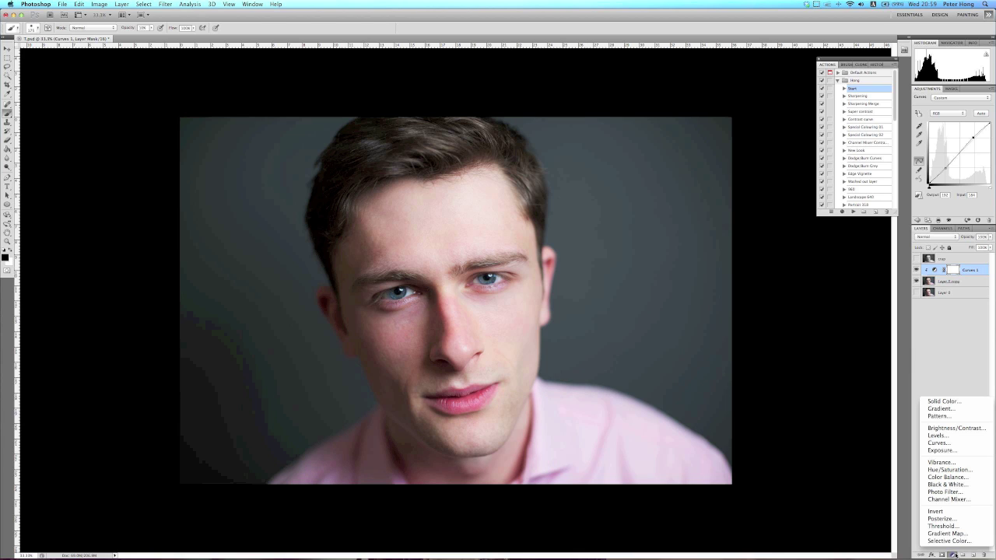
{"action": "left_click", "coordinate": [949, 443]}
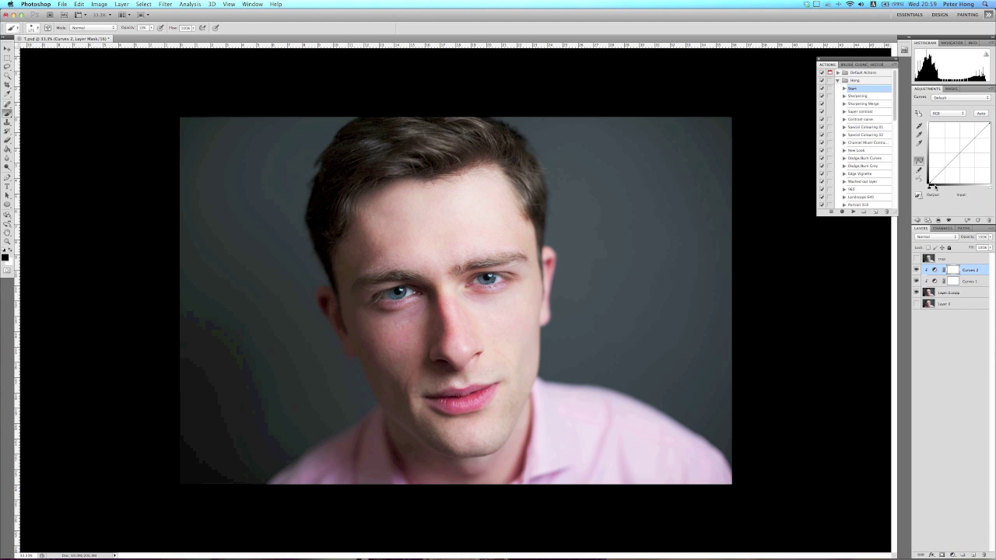
{"action": "left_click_drag", "start_coordinate": [932, 186], "coordinate": [926, 180]}
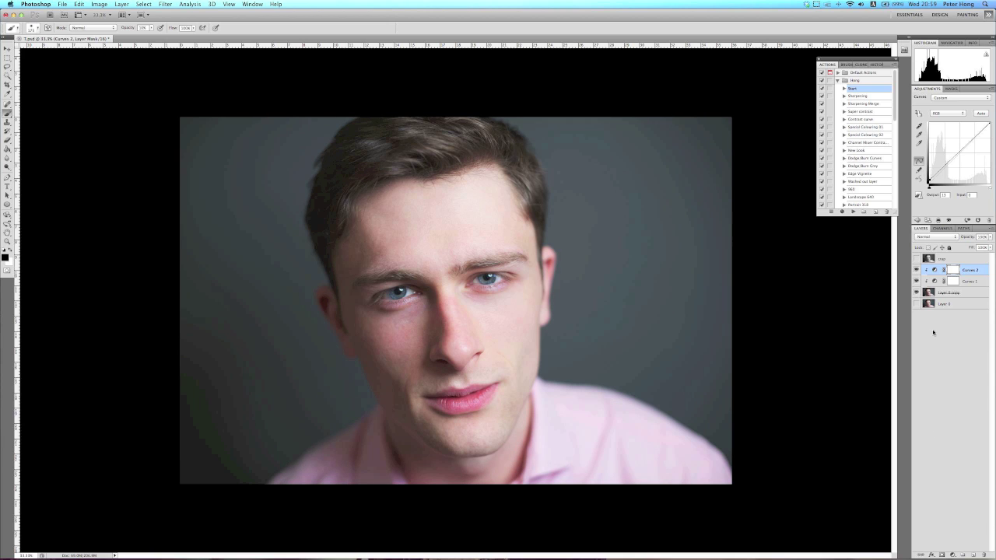
{"action": "left_click", "coordinate": [948, 555]}
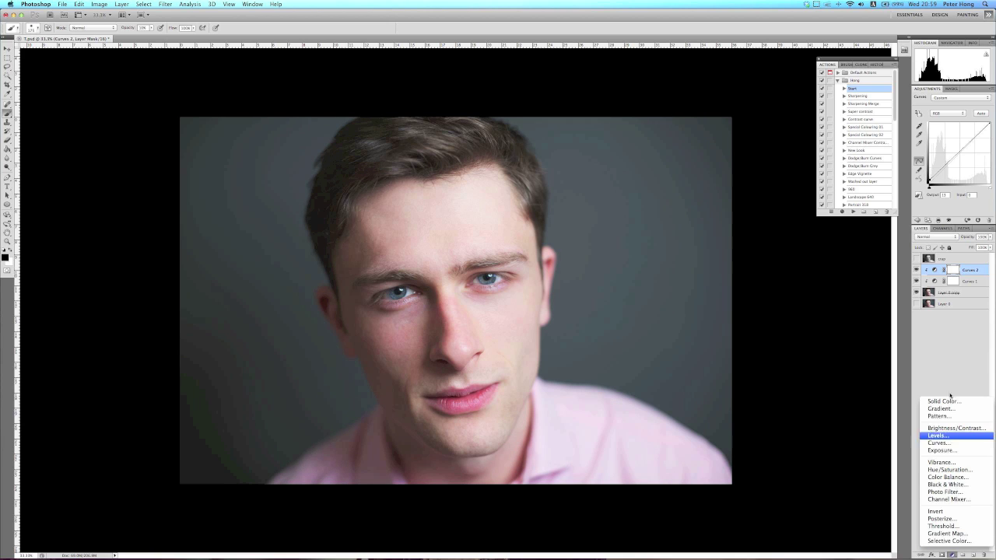
Add a Black & White layer with Reds lowered to 34, Blues adjusted and Magentas set to 46.
{"action": "left_click", "coordinate": [952, 484]}
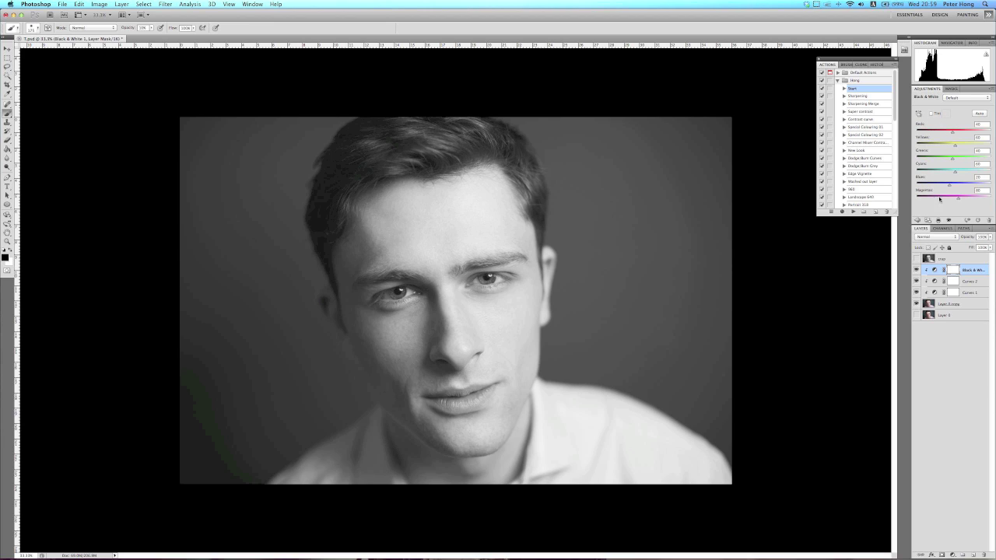
{"action": "left_click_drag", "start_coordinate": [953, 132], "coordinate": [949, 145]}
{"action": "mouse_move", "coordinate": [953, 186]}
{"action": "left_mouse_down"}
{"action": "mouse_move", "coordinate": [945, 183]}
{"action": "mouse_move", "coordinate": [955, 184]}
{"action": "mouse_move", "coordinate": [958, 173]}
{"action": "left_mouse_up"}
{"action": "mouse_move", "coordinate": [957, 197]}
{"action": "left_mouse_down"}
{"action": "mouse_move", "coordinate": [976, 198]}
{"action": "mouse_move", "coordinate": [936, 195]}
{"action": "mouse_move", "coordinate": [966, 198]}
{"action": "left_mouse_up"}
{"action": "key", "text": "super+z"}
Add a Levels layer, raising the black input and lowering the white input for punchier contrast.
{"action": "left_click", "coordinate": [952, 555]}
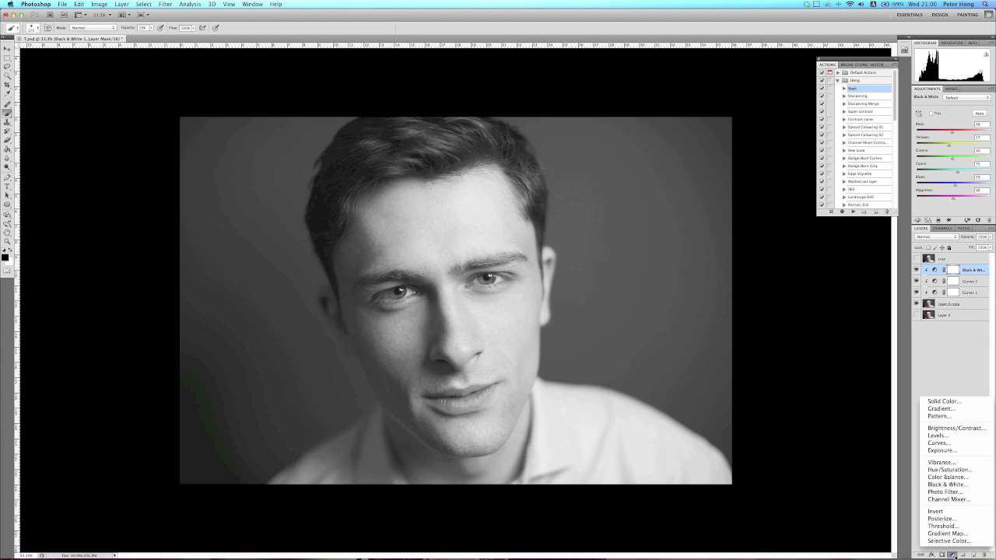
{"action": "left_click", "coordinate": [948, 438]}
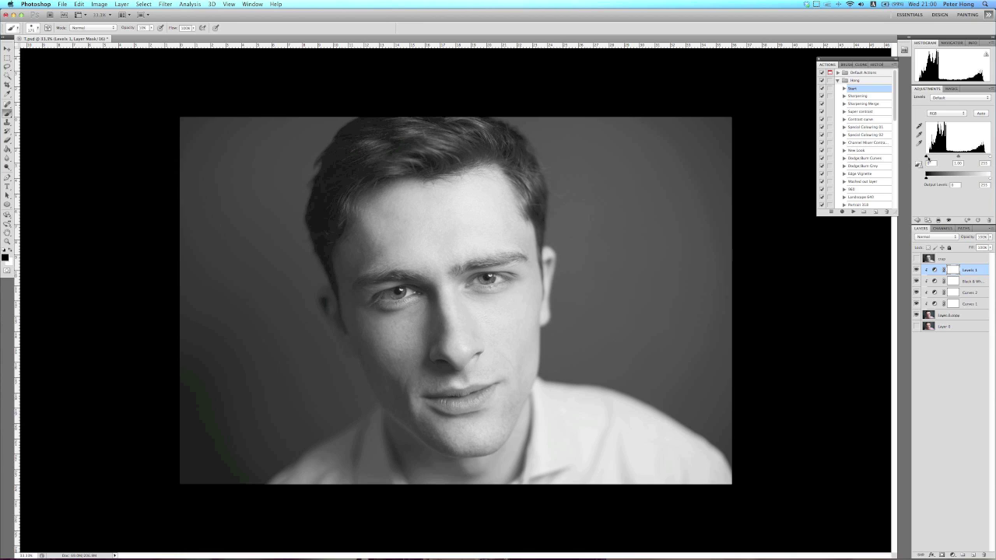
{"action": "left_click_drag", "start_coordinate": [926, 155], "coordinate": [929, 157]}
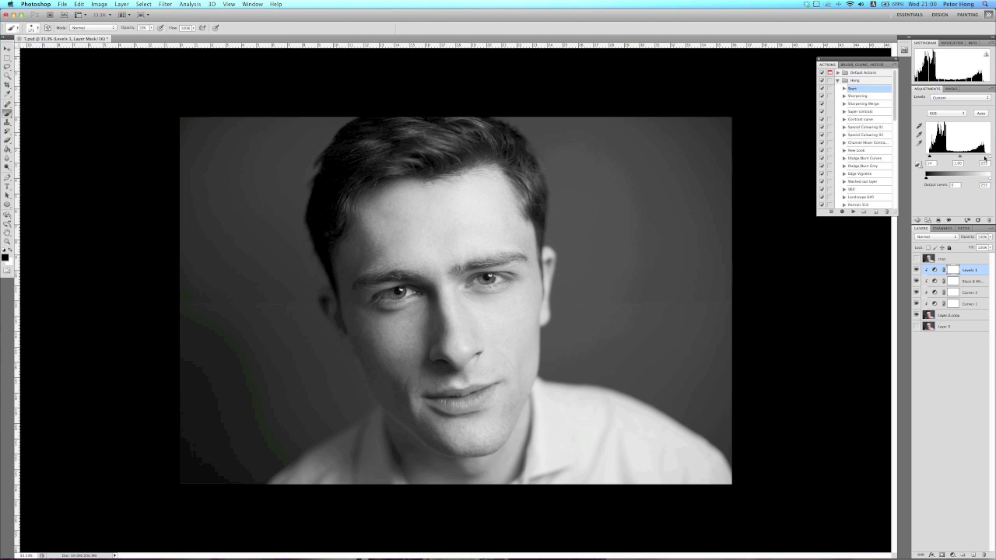
{"action": "left_click_drag", "start_coordinate": [989, 157], "coordinate": [986, 157]}
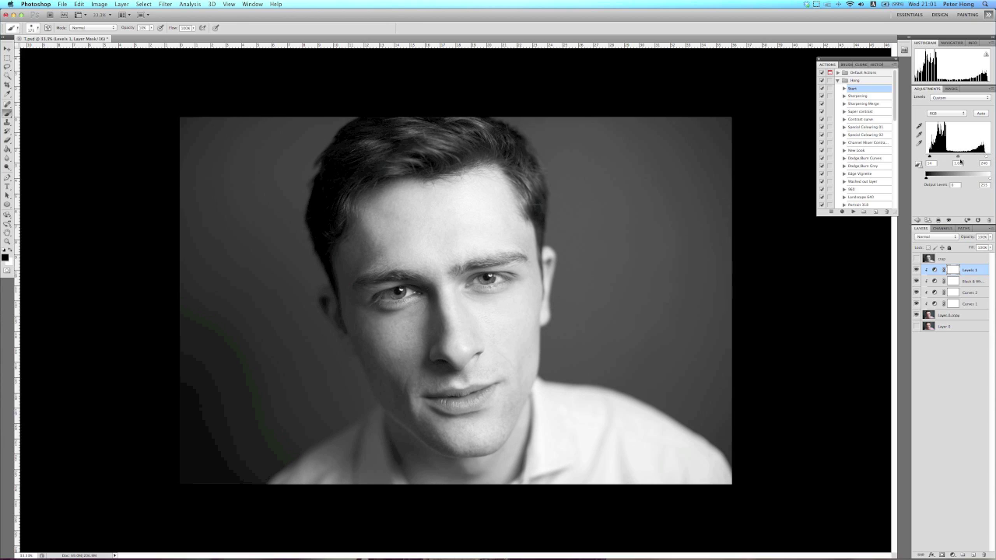
{"action": "left_click_drag", "start_coordinate": [929, 158], "coordinate": [931, 157]}
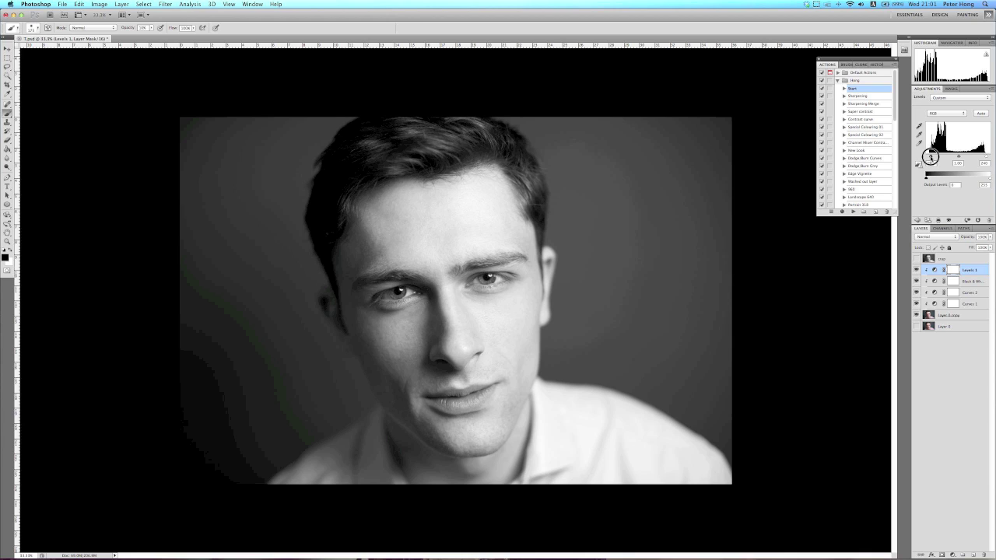
{"action": "left_click_drag", "start_coordinate": [930, 157], "coordinate": [930, 158]}
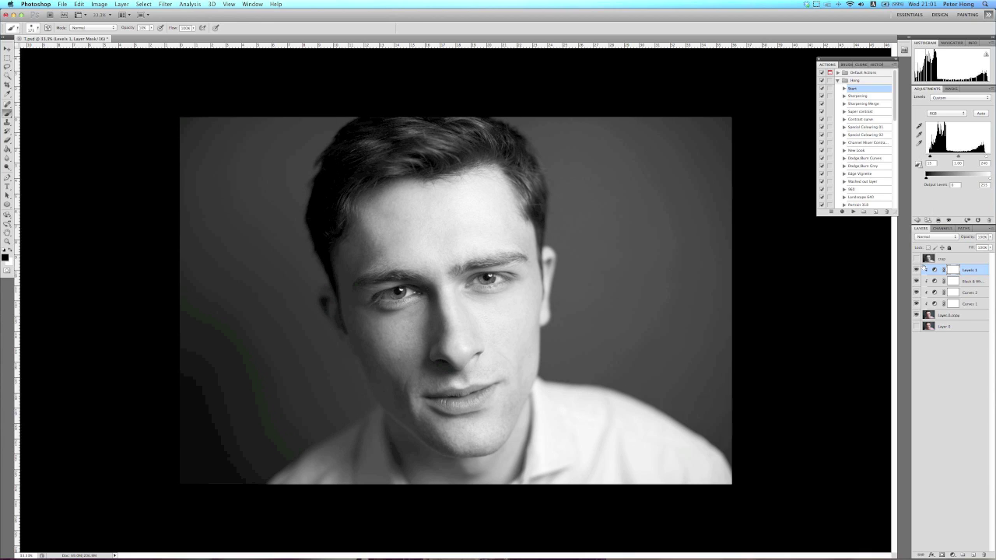
{"action": "left_click", "coordinate": [917, 259]}
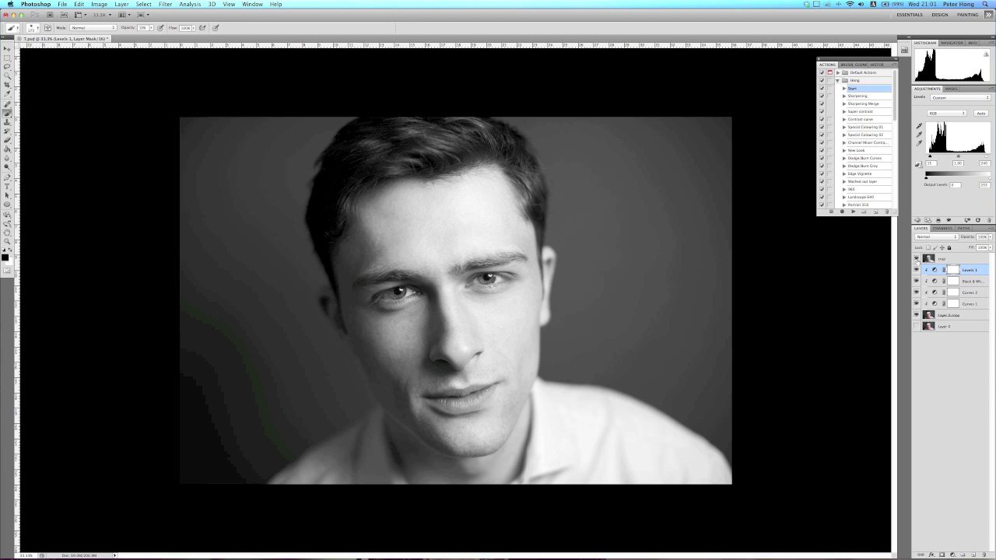
{"action": "left_click", "coordinate": [916, 259]}
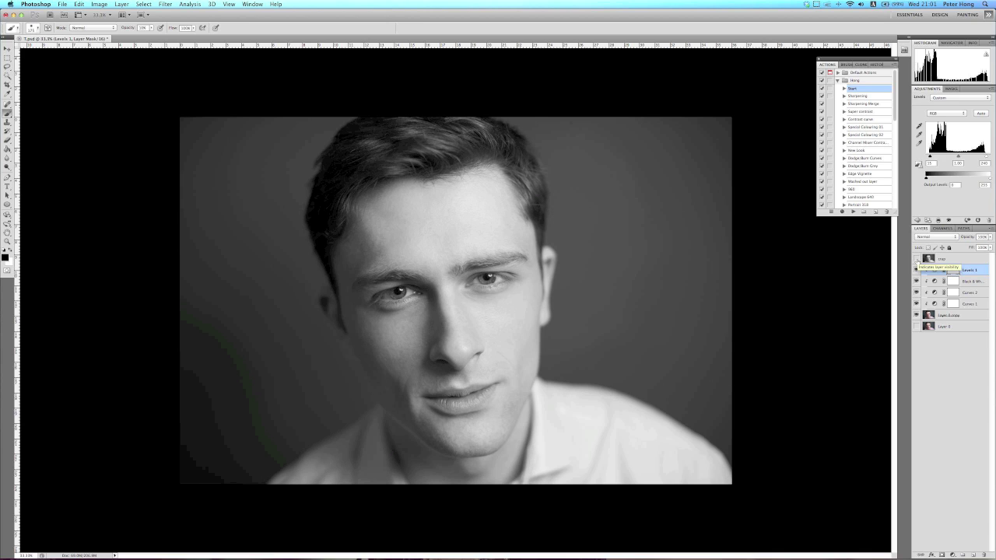
{"action": "left_click", "coordinate": [917, 259]}
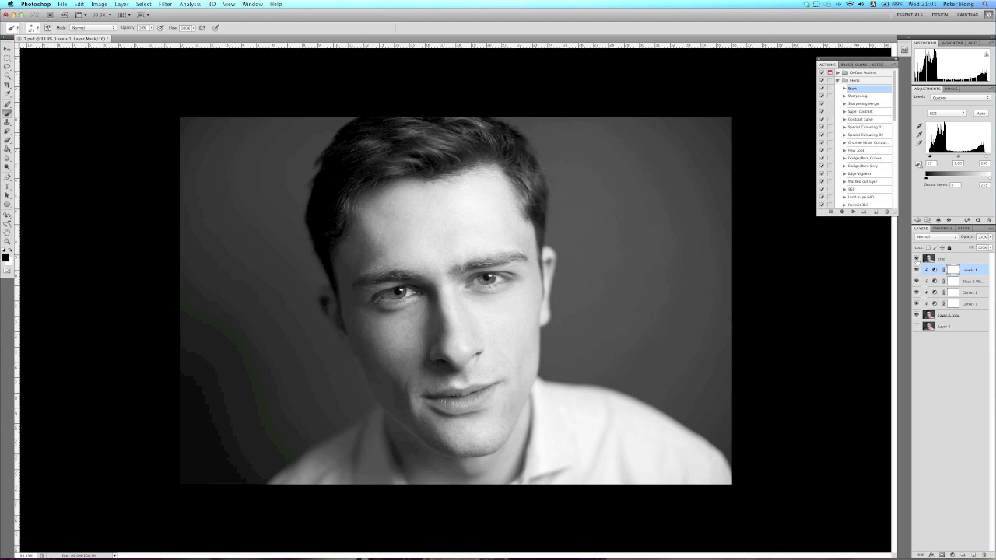
{"action": "left_click", "coordinate": [916, 259]}
{"action": "left_click", "coordinate": [122, 6]}
{"action": "mouse_move", "coordinate": [100, 4]}
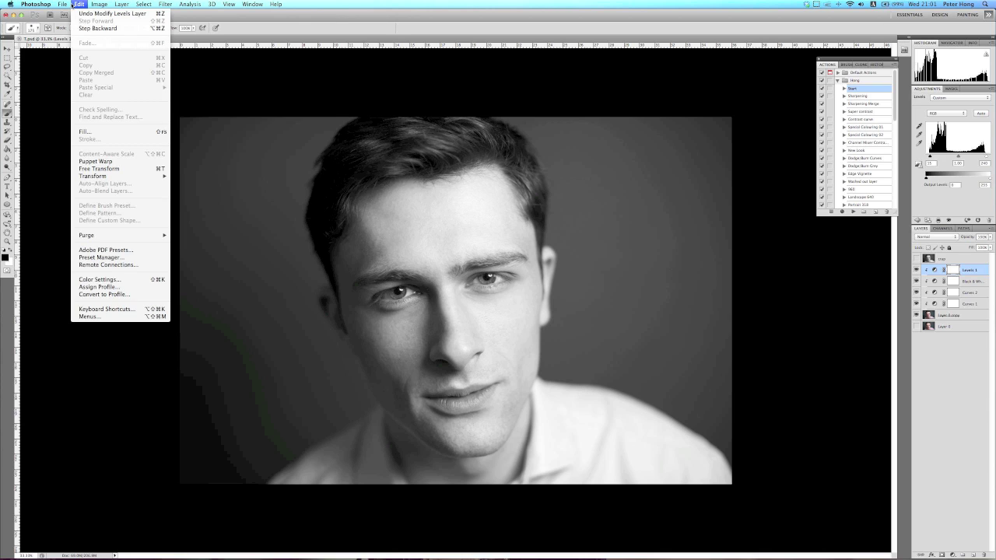
Create a new empty Layer 1 with Normal mode and no colour label.
{"action": "mouse_move", "coordinate": [122, 4]}
{"action": "mouse_move", "coordinate": [156, 13]}
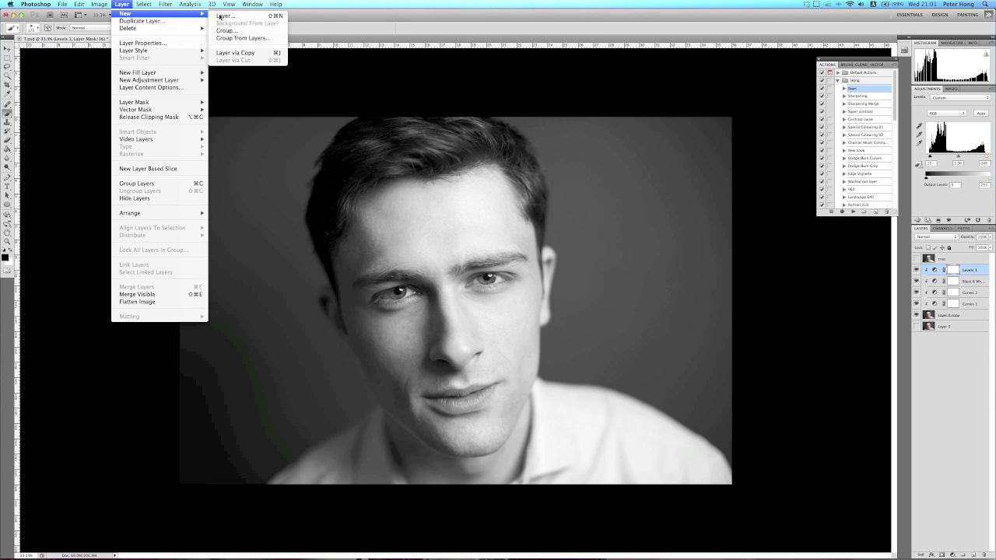
{"action": "left_click", "coordinate": [289, 37]}
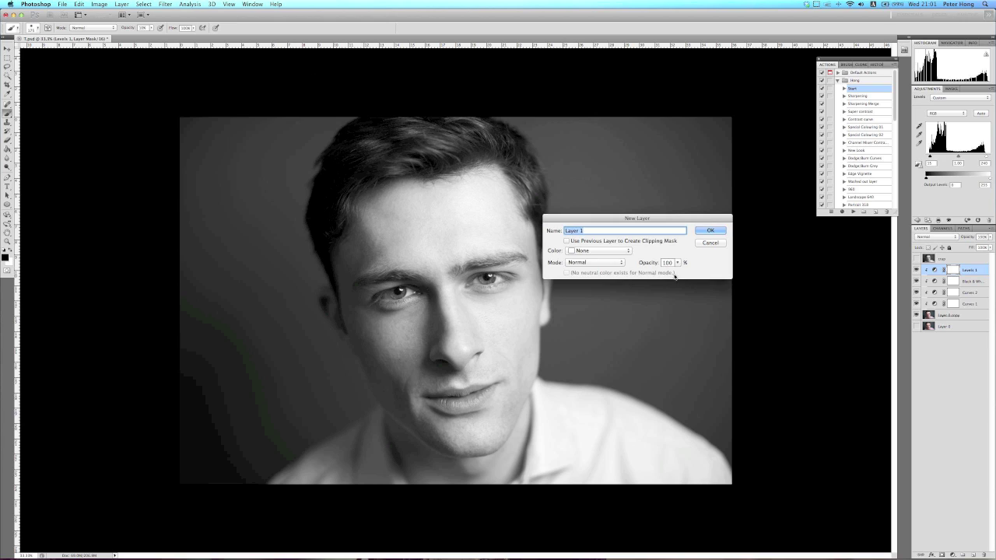
{"action": "left_click", "coordinate": [600, 262]}
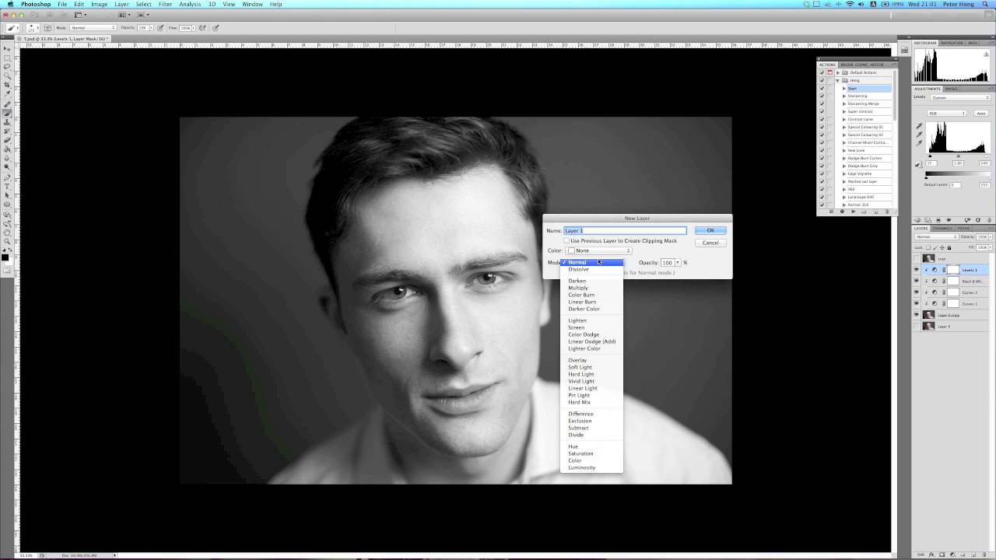
{"action": "left_click", "coordinate": [599, 263]}
{"action": "left_click", "coordinate": [602, 252]}
{"action": "left_click", "coordinate": [602, 251]}
{"action": "left_click", "coordinate": [702, 232]}
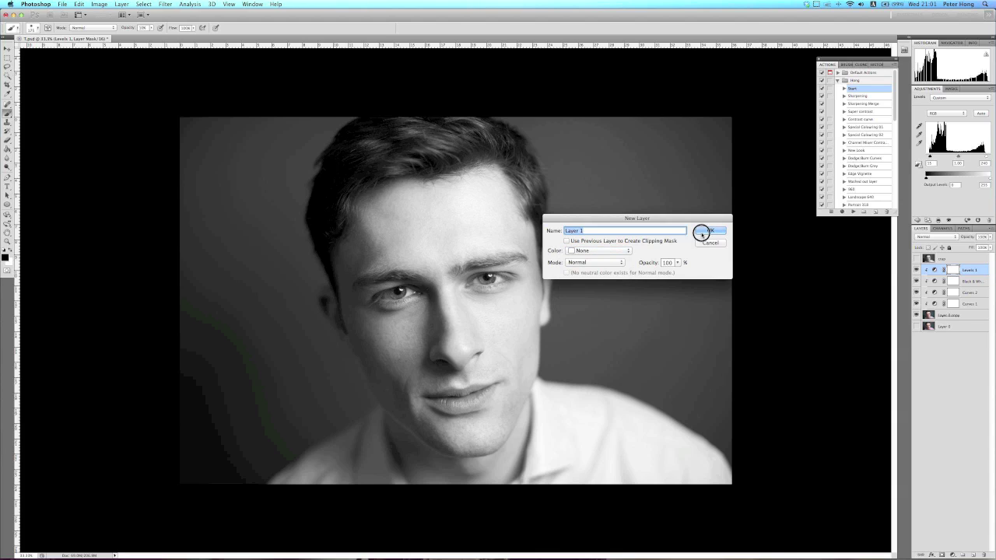
{"action": "left_click", "coordinate": [80, 4]}
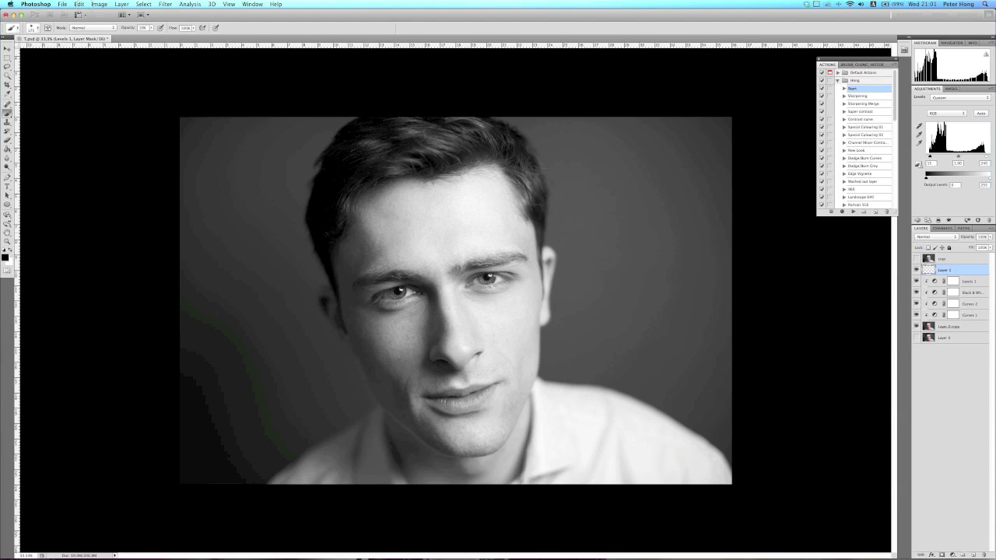
Fill Layer 1 with 50% Gray at Normal blending.
{"action": "left_click", "coordinate": [112, 131]}
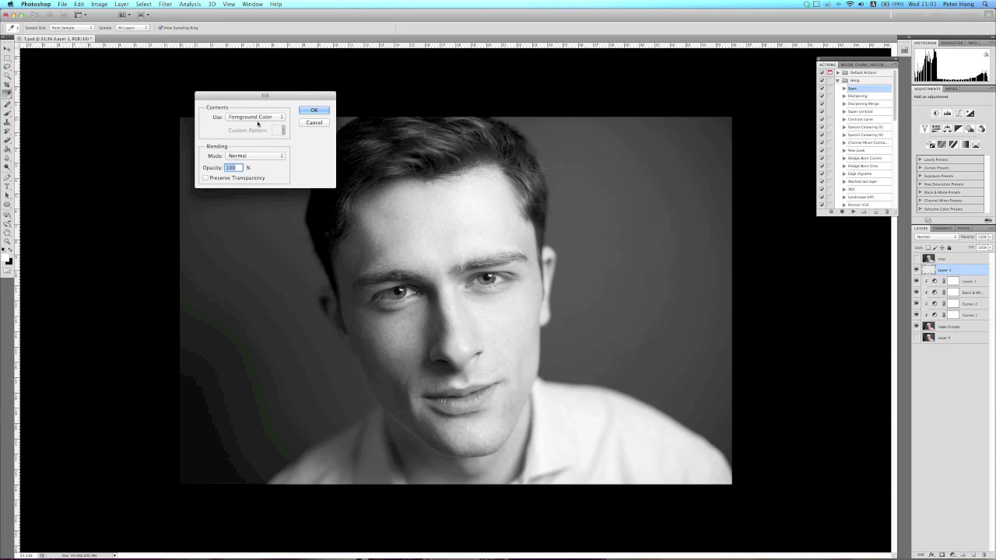
{"action": "left_click", "coordinate": [270, 156]}
{"action": "left_click", "coordinate": [270, 156]}
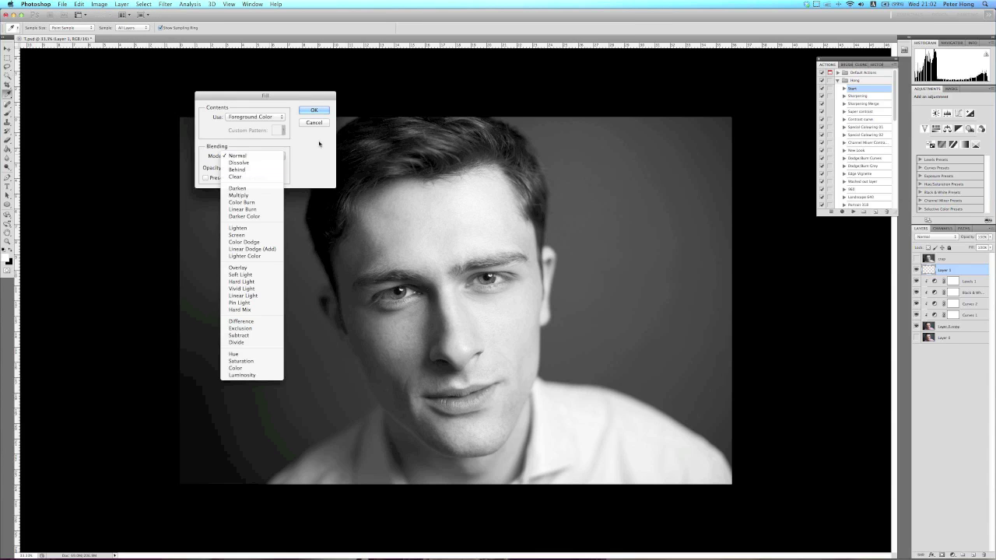
{"action": "left_click", "coordinate": [273, 119]}
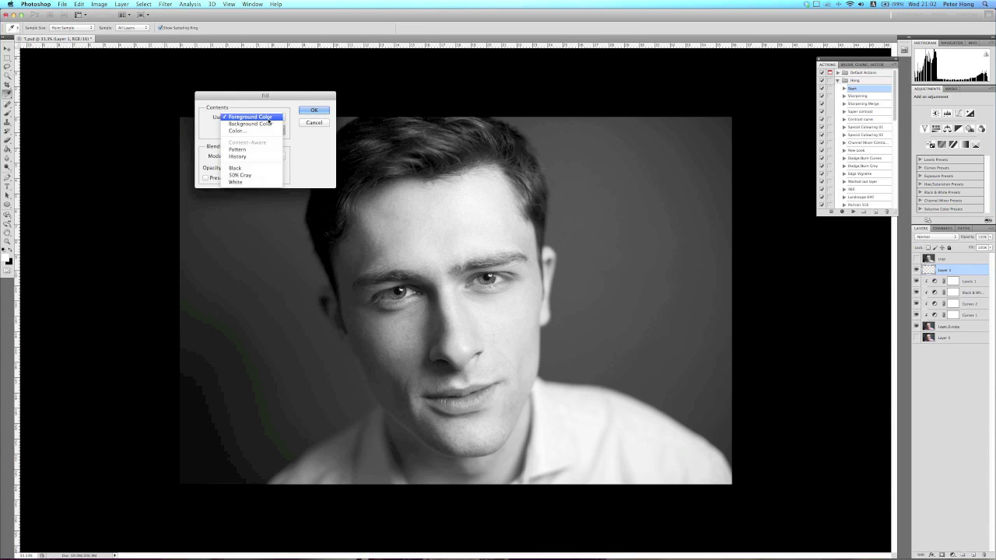
{"action": "left_click", "coordinate": [241, 175]}
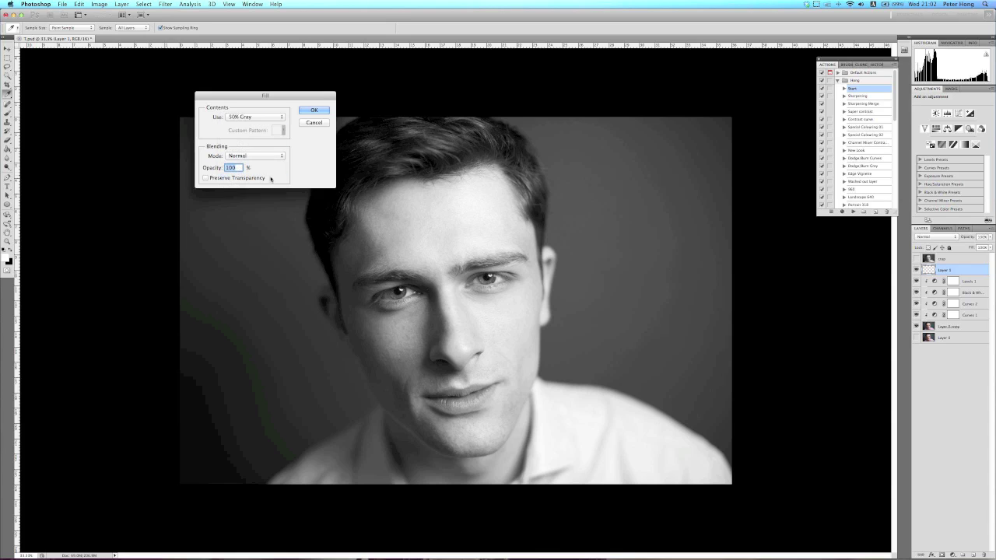
{"action": "left_click", "coordinate": [315, 110]}
Set the gray layer's blend mode to Soft Light.
{"action": "key", "text": "b"}
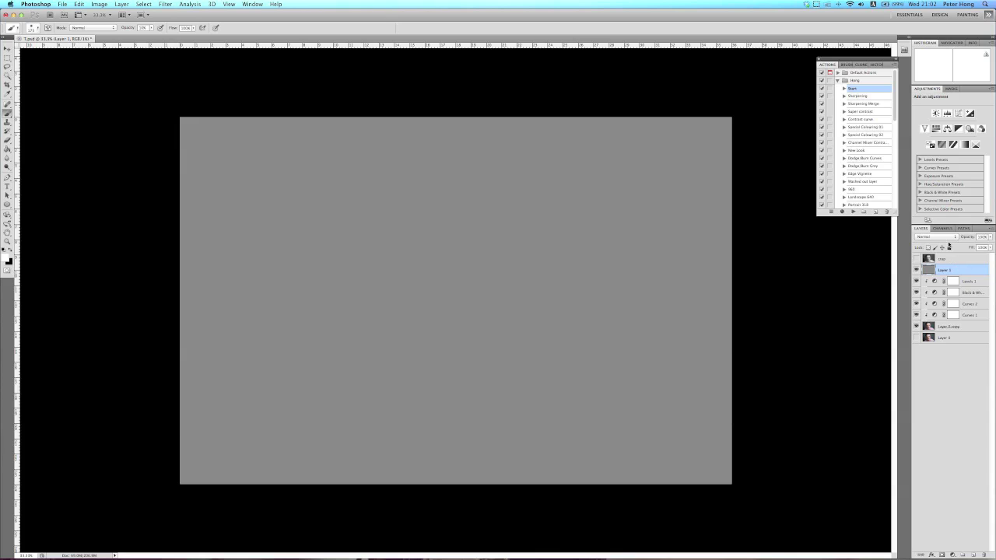
{"action": "left_click", "coordinate": [929, 239]}
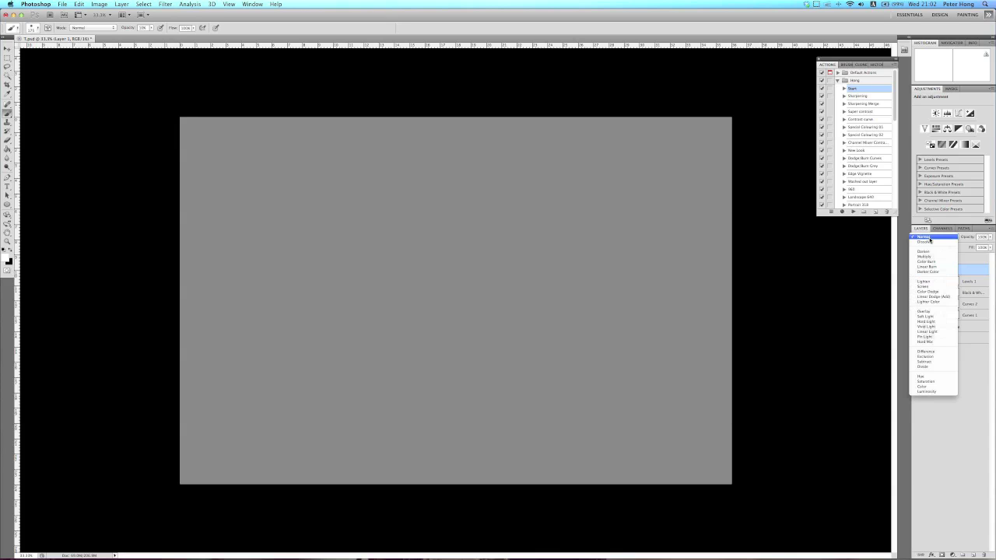
{"action": "left_click", "coordinate": [933, 315]}
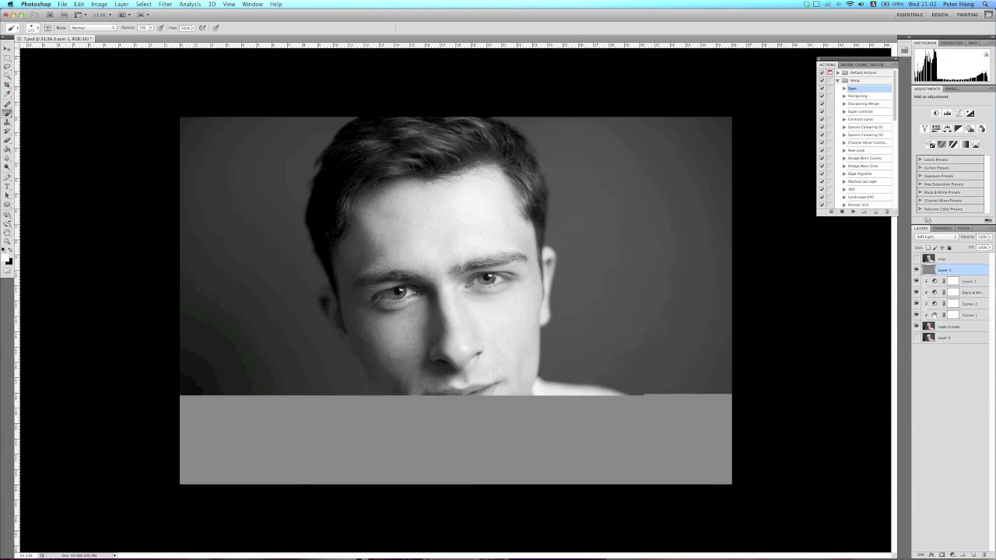
Duplicate the soft-light gray layer and rename the original Layer 1 to 'light'.
{"action": "key", "text": "q"}
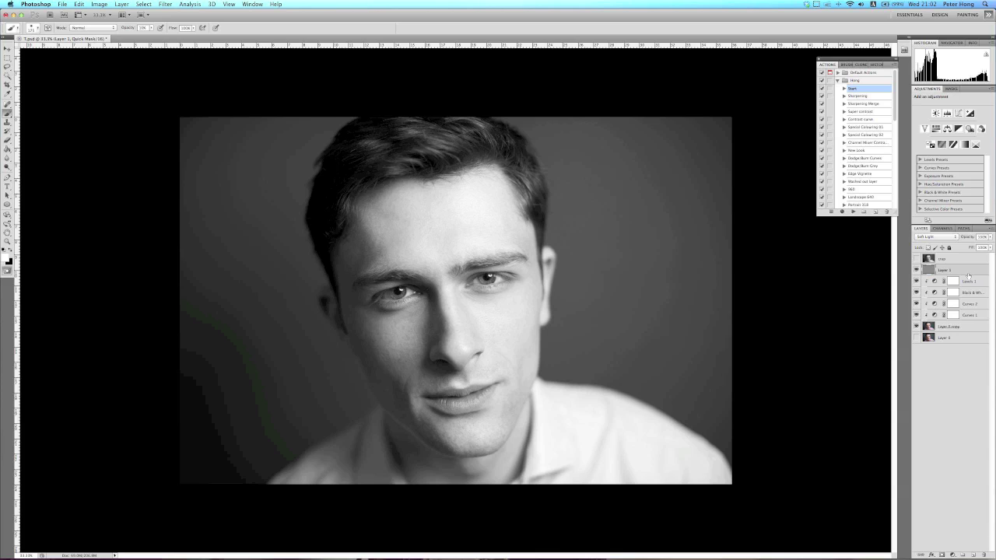
{"action": "key", "text": "ctrl+j"}
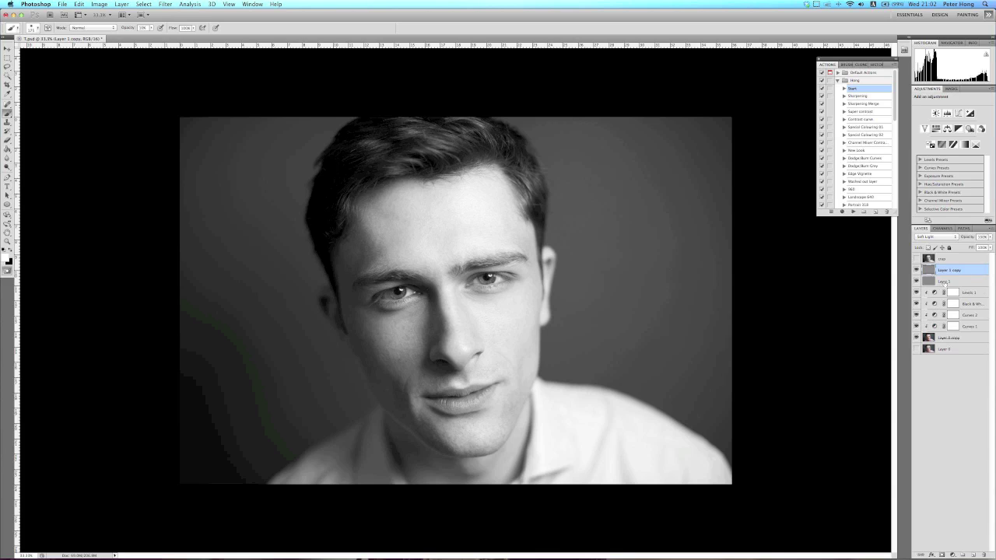
{"action": "left_click", "coordinate": [944, 281]}
{"action": "key", "text": "q"}
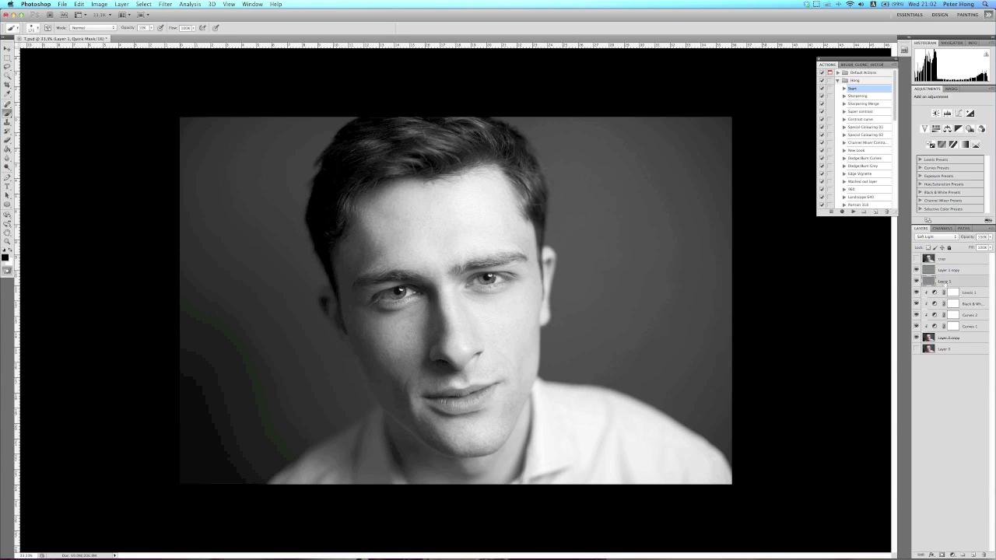
{"action": "double_click", "coordinate": [944, 282]}
{"action": "key", "text": "BackSpace"}
{"action": "type", "text": "light"}
{"action": "key", "text": "Return"}
Rename the Layer 1 copy to 'dark' and select it with the plain Brush Tool.
{"action": "left_click", "coordinate": [954, 271]}
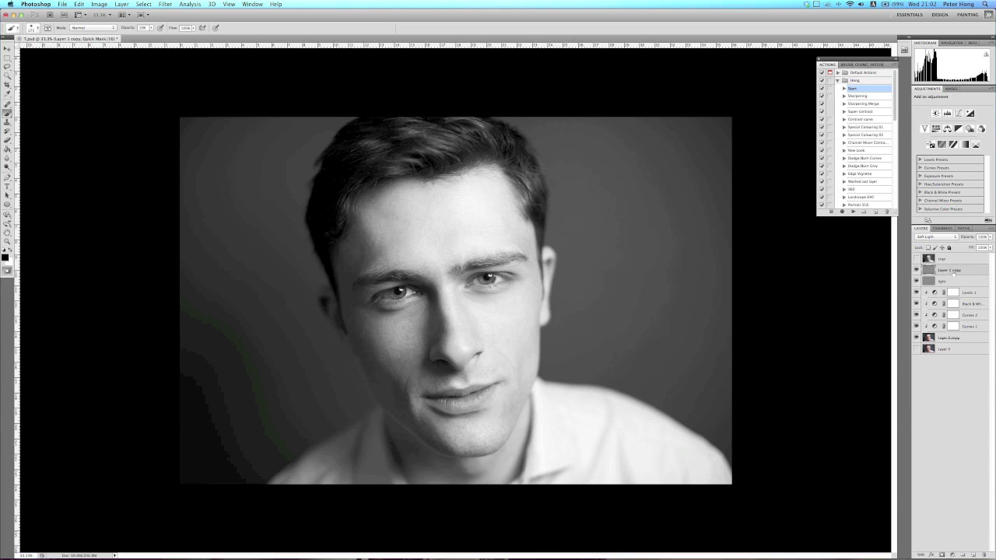
{"action": "type", "text": "dark"}
{"action": "key", "text": "Return"}
{"action": "left_click", "coordinate": [959, 281]}
{"action": "left_click", "coordinate": [958, 270]}
{"action": "left_click", "coordinate": [8, 113]}
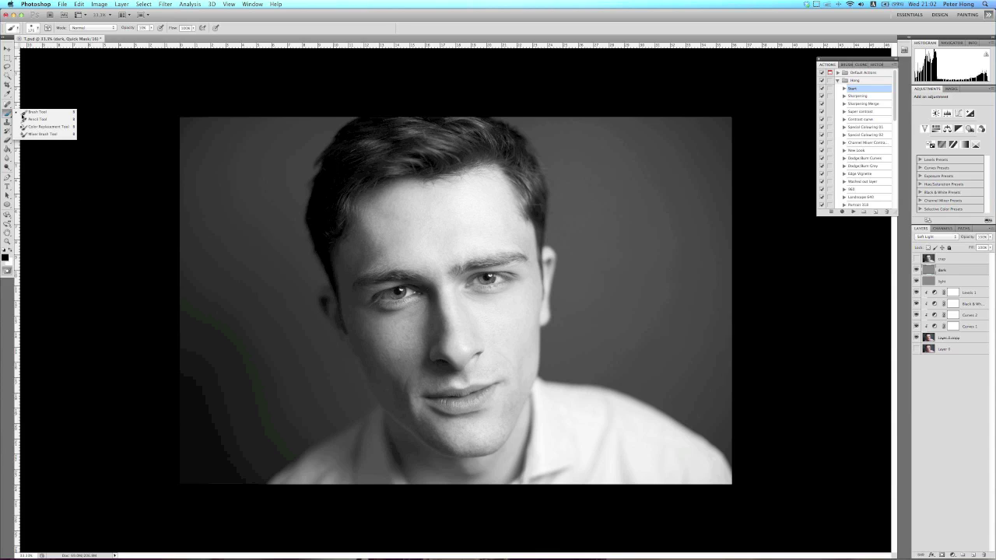
{"action": "left_click", "coordinate": [48, 112]}
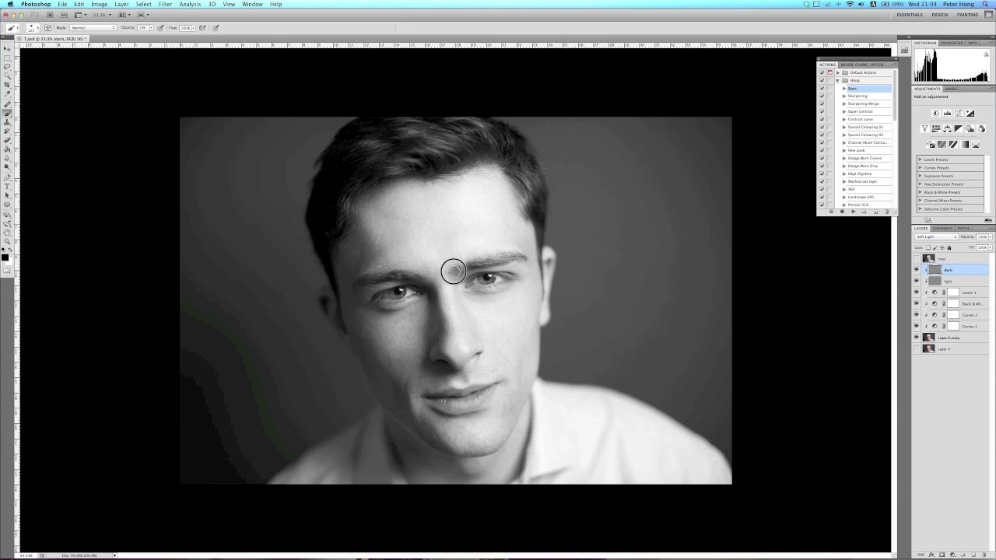
Paint black on the dark layer to burn the eyebrows and eye area, resizing the brush as needed.
{"action": "key", "text": "bracketright"}
{"action": "key", "text": "bracketright"}
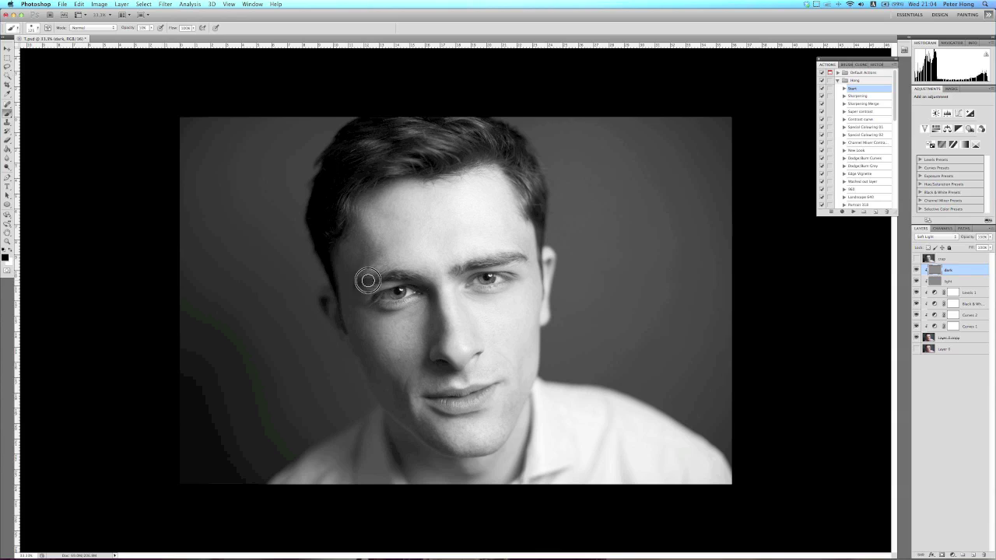
{"action": "key", "text": "bracketleft"}
{"action": "key", "text": "bracketleft"}
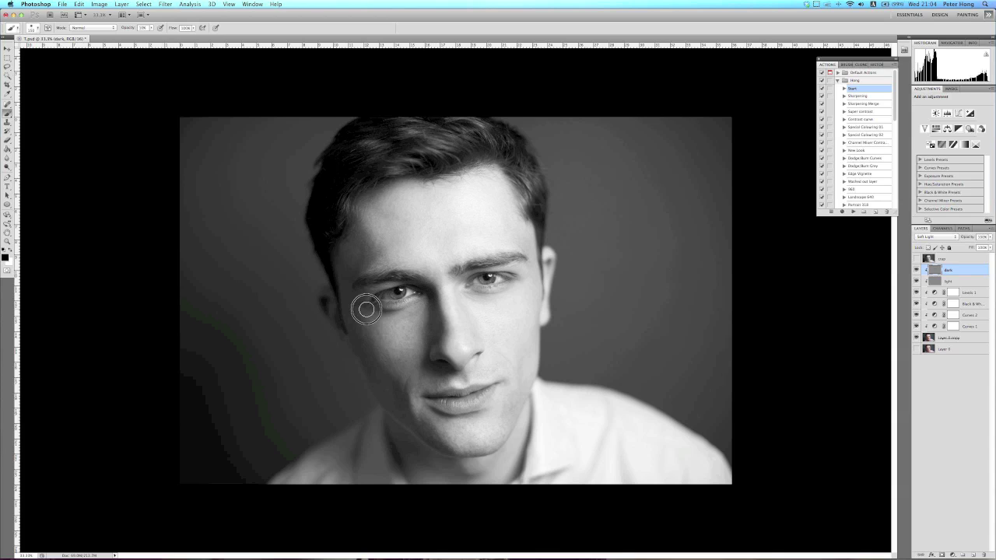
{"action": "key", "text": "bracketright"}
{"action": "key", "text": "bracketright"}
{"action": "key", "text": "bracketright"}
{"action": "key", "text": "bracketleft"}
{"action": "key", "text": "bracketleft"}
{"action": "key", "text": "bracketleft"}
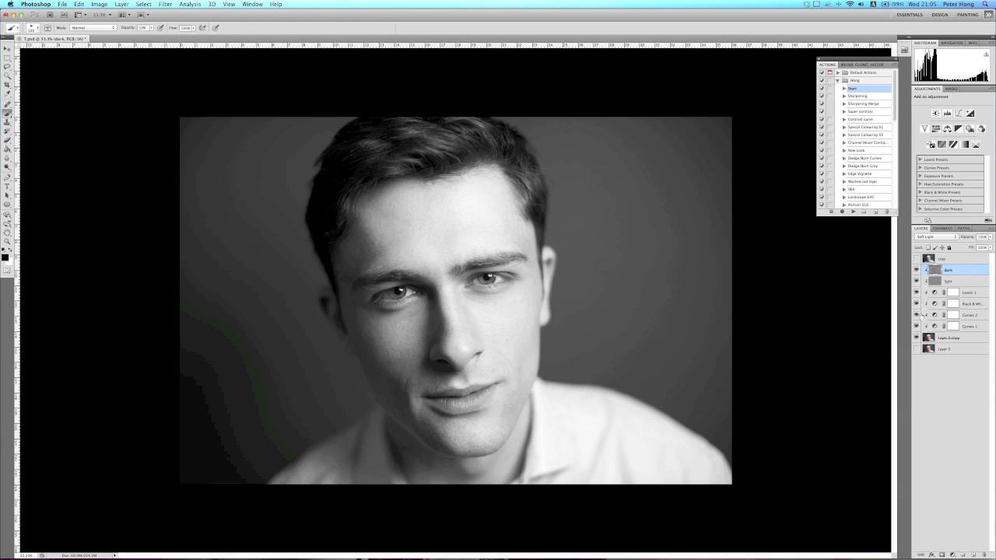
Paint white over the right iris on the light layer, then hide the dark and light layers.
{"action": "left_click", "coordinate": [936, 282]}
{"action": "left_click", "coordinate": [11, 252]}
{"action": "left_click_drag", "start_coordinate": [481, 277], "coordinate": [495, 278]}
{"action": "key", "text": "bracketright"}
{"action": "key", "text": "bracketright"}
{"action": "key", "text": "bracketright"}
{"action": "key", "text": "bracketright"}
{"action": "key", "text": "bracketright"}
{"action": "key", "text": "bracketright"}
{"action": "key", "text": "bracketright"}
{"action": "key", "text": "bracketright"}
{"action": "left_click_drag", "start_coordinate": [919, 270], "coordinate": [916, 282]}
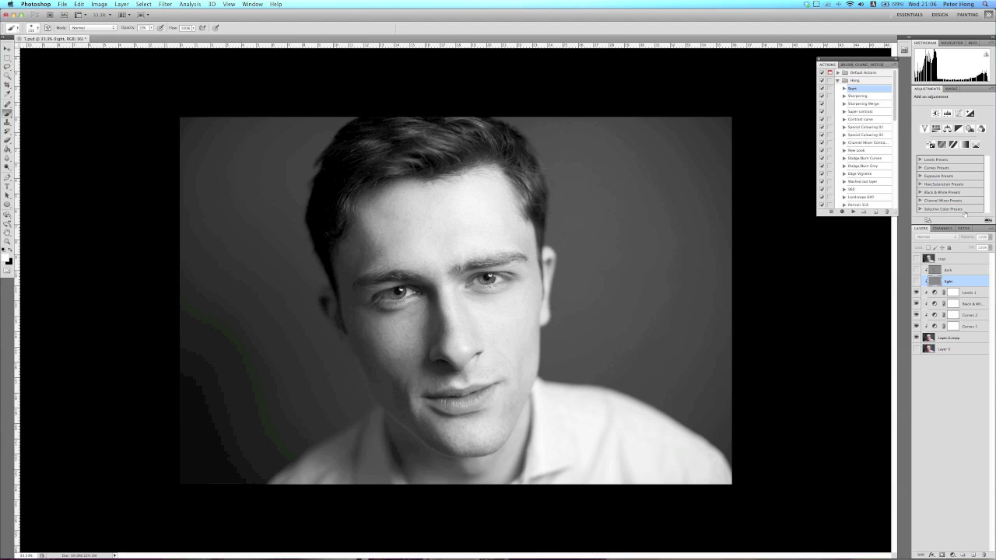
Show the light layer again and toggle the crop layer on and off, leaving it hidden.
{"action": "left_click", "coordinate": [917, 282]}
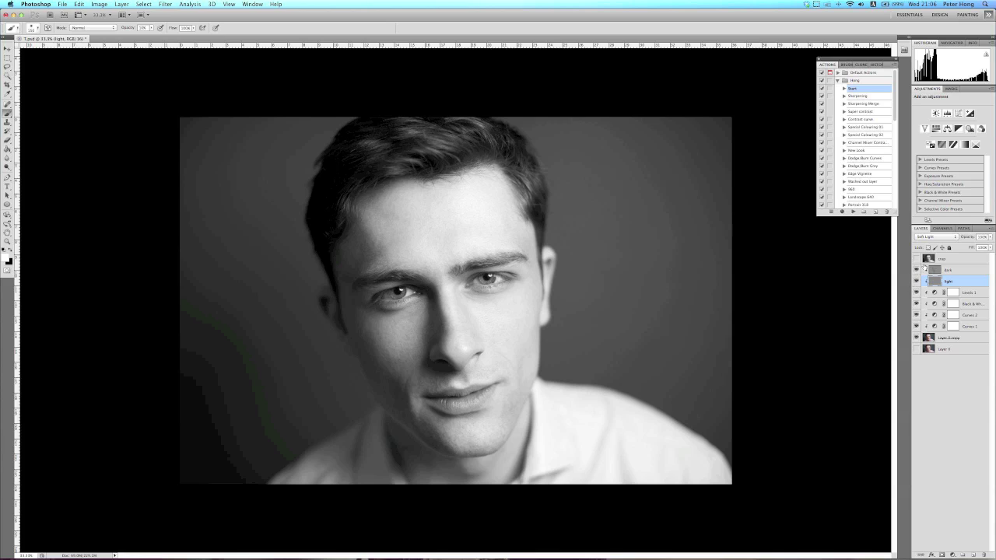
{"action": "left_click", "coordinate": [916, 260]}
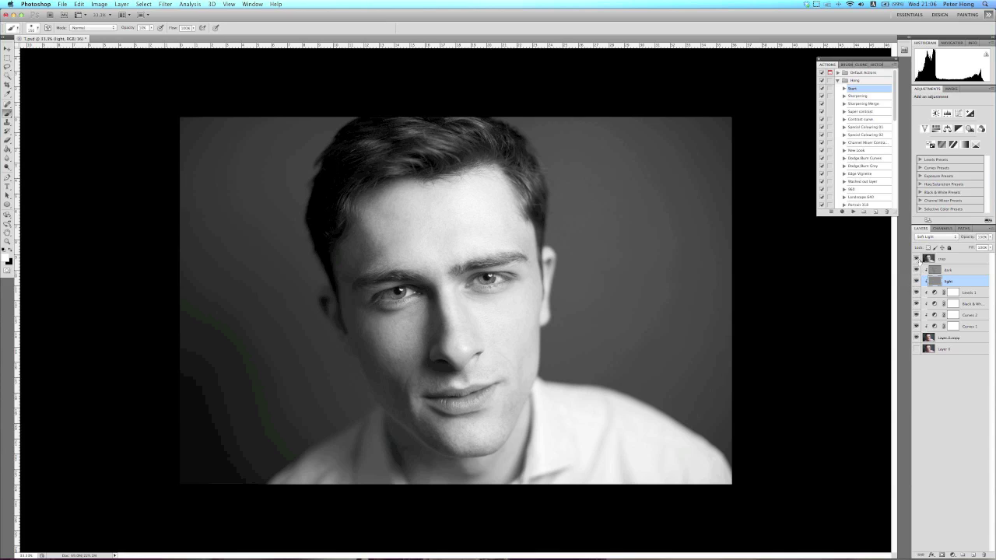
{"action": "left_click", "coordinate": [916, 260]}
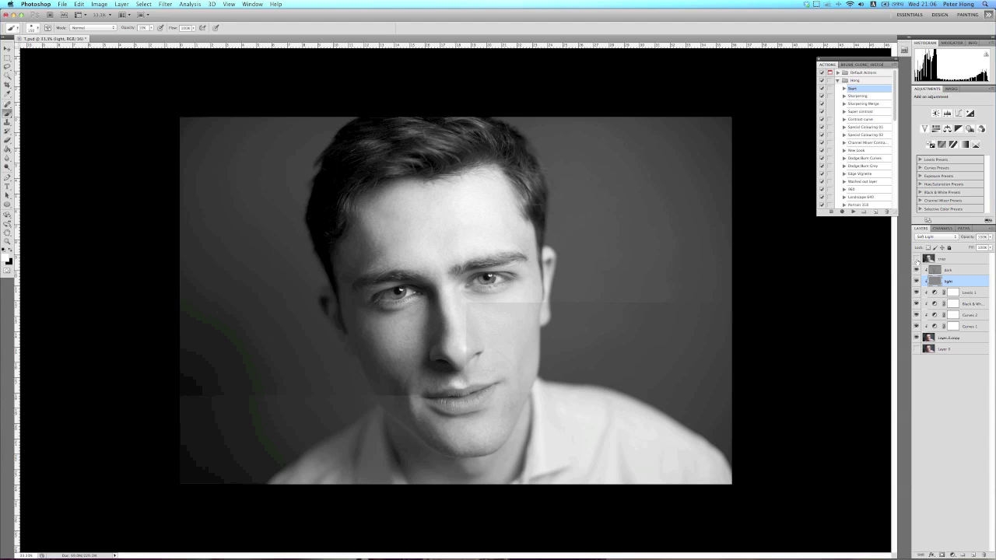
{"action": "left_click", "coordinate": [916, 259]}
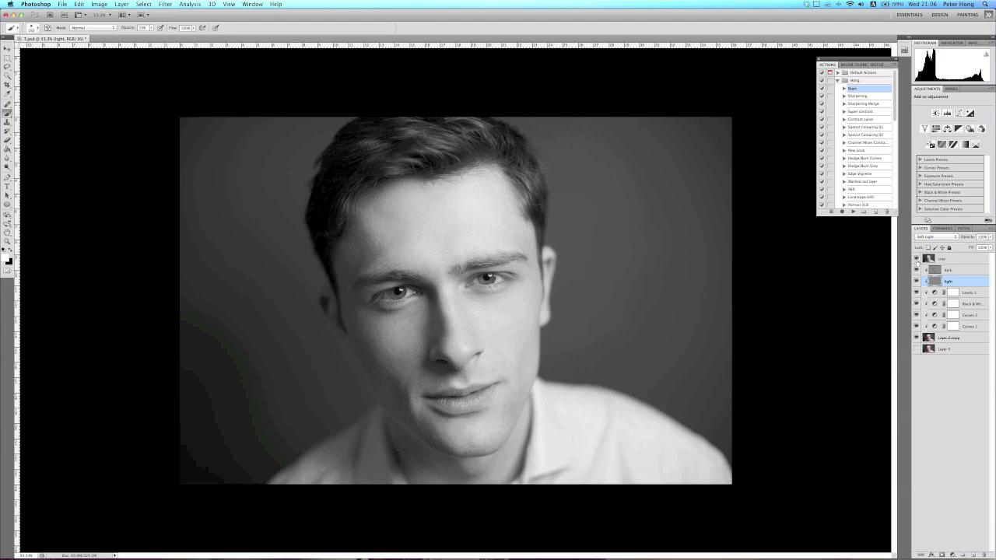
{"action": "left_click", "coordinate": [916, 259]}
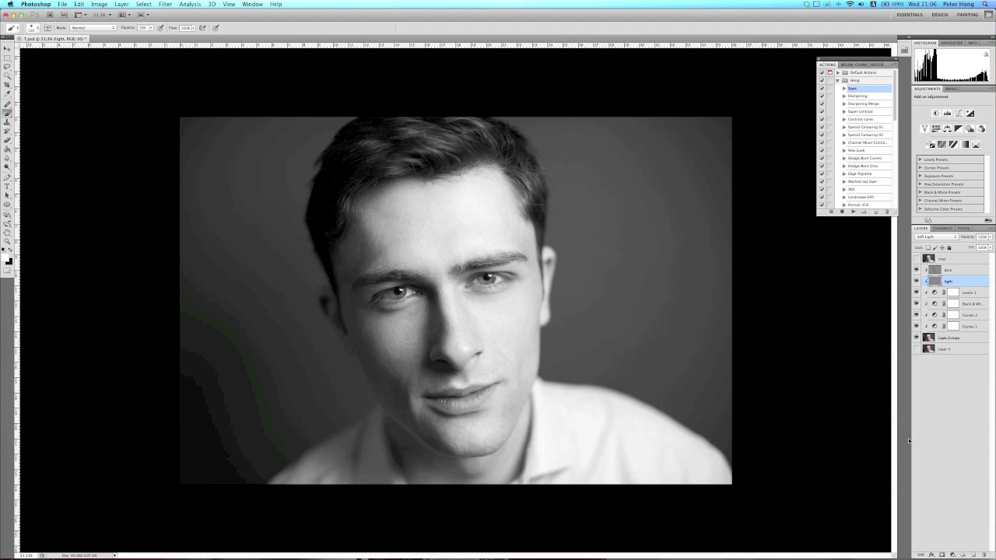
{"action": "left_click", "coordinate": [917, 350], "text": "alt"}
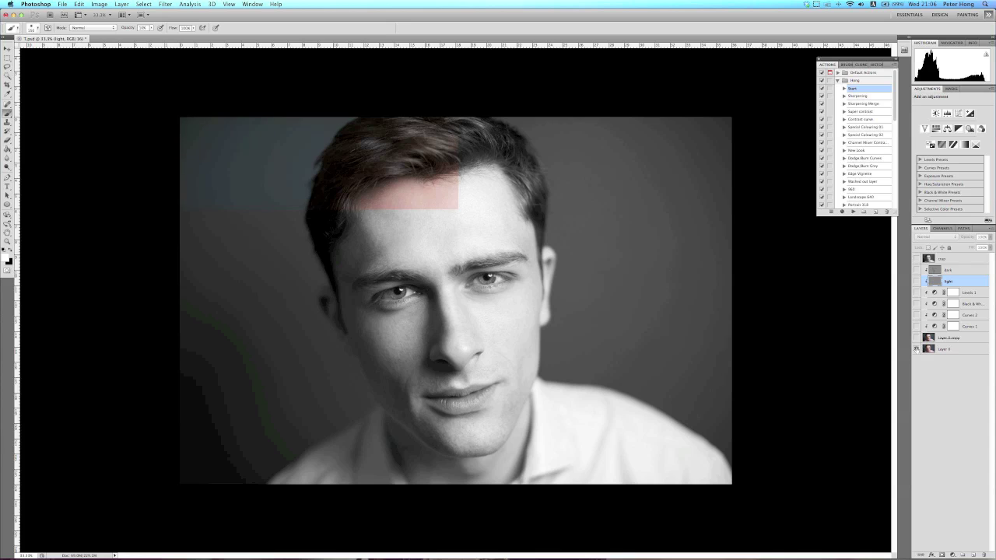
{"action": "left_click", "coordinate": [917, 349], "text": "alt"}
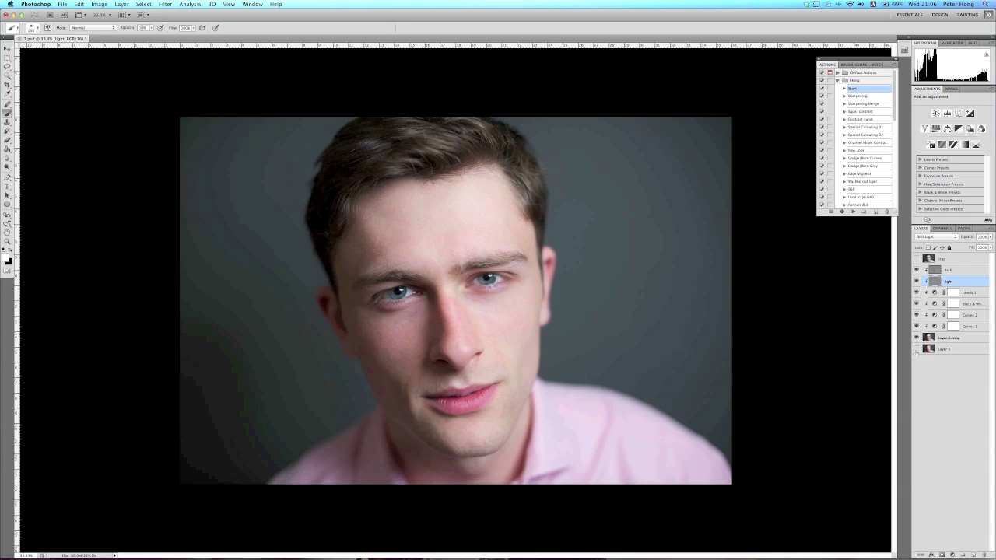